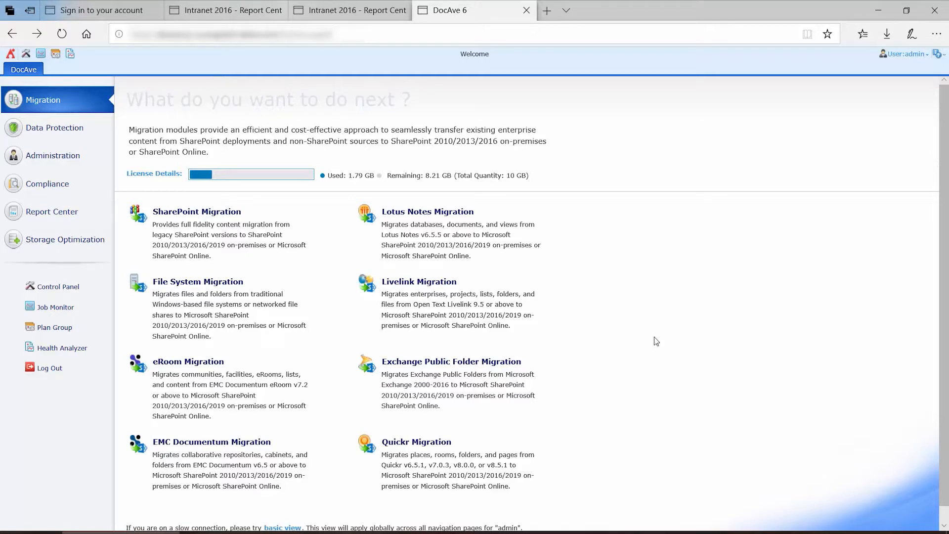
- Open Solution Manager from the Control Panel and show the solutions for the SP2016 Prod farm
left_click(75, 293)
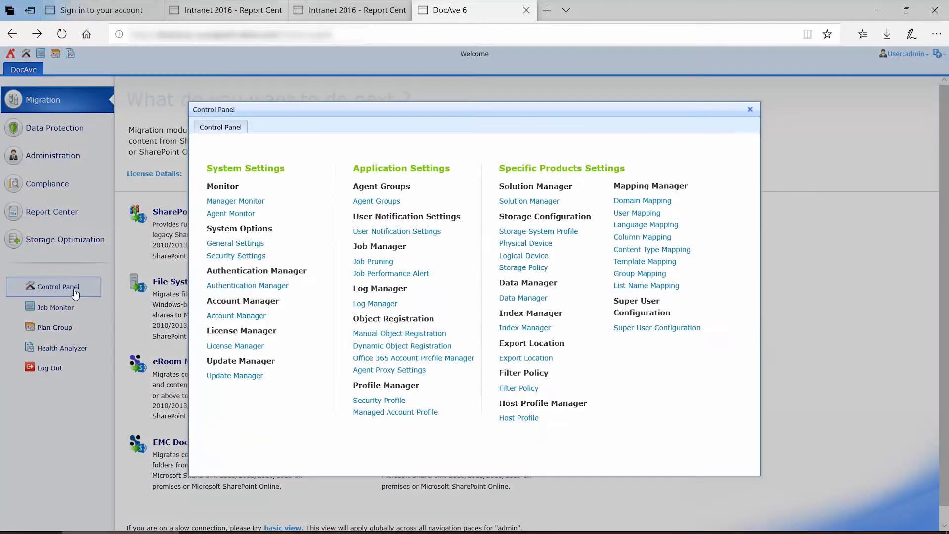
left_click(550, 201)
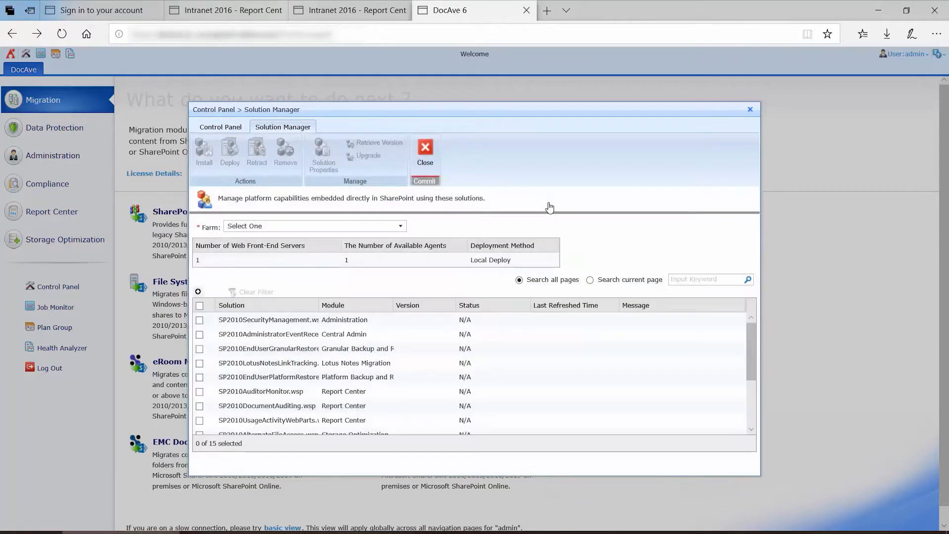
left_click(400, 226)
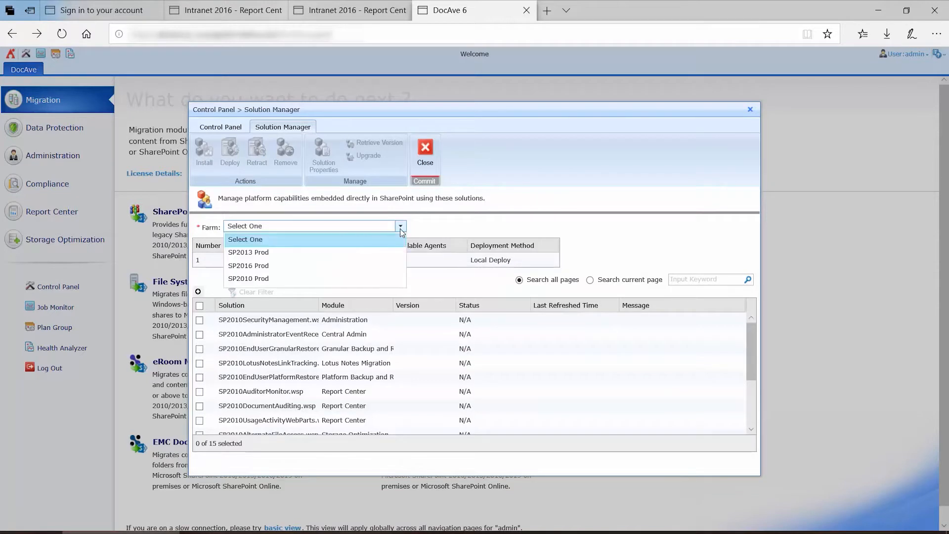
left_click(349, 266)
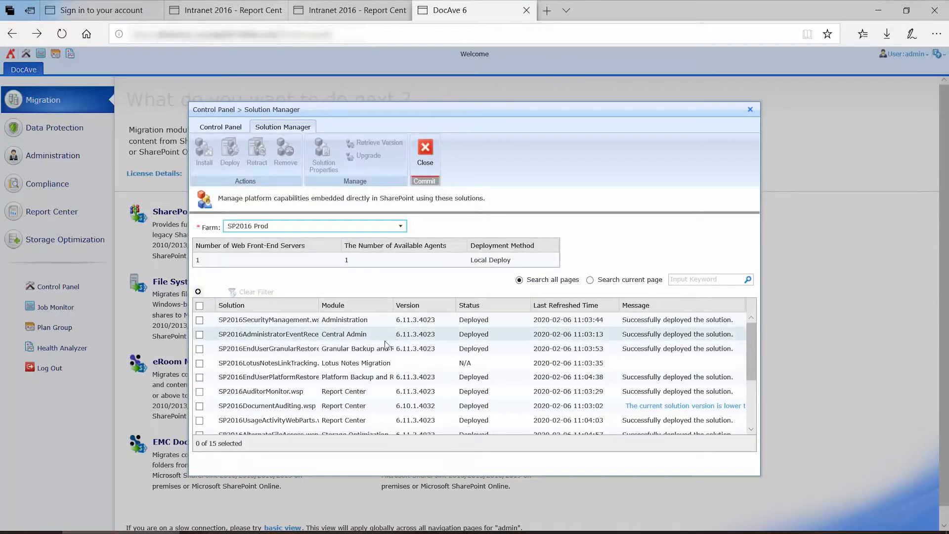
- Check the SP2016UsageActivityWebParts.wsp solution in the list, then close Solution Manager and the Control Panel
scroll(380, 331, "down", 2)
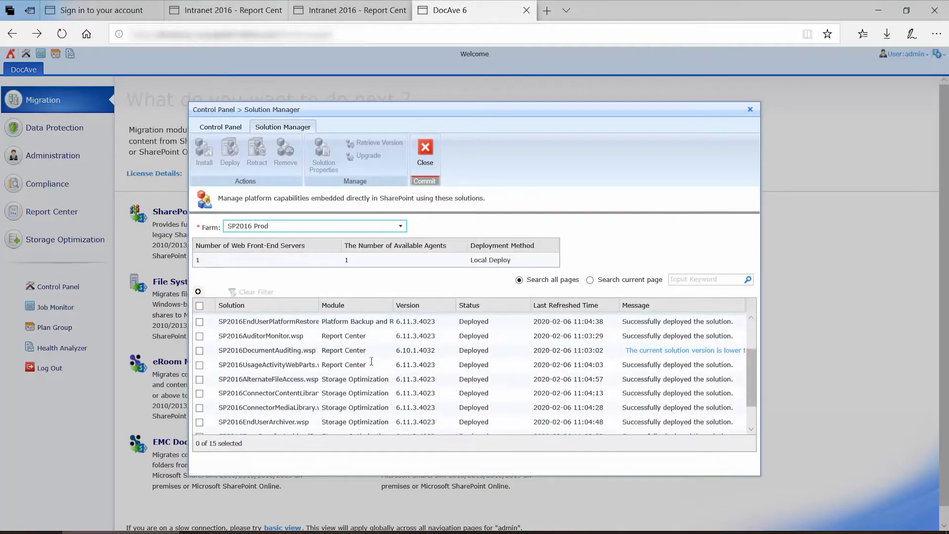
scroll(369, 361, "down", 1)
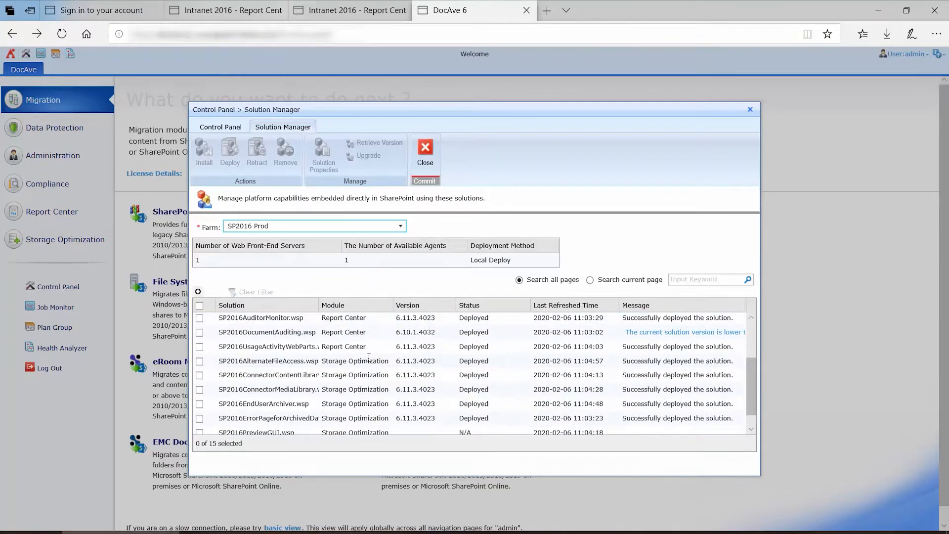
left_click(199, 347)
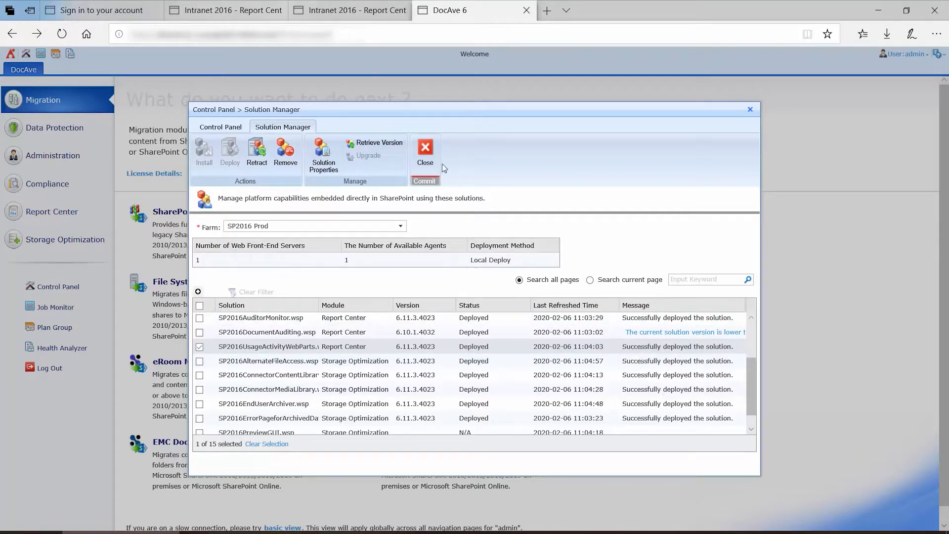
left_click(426, 158)
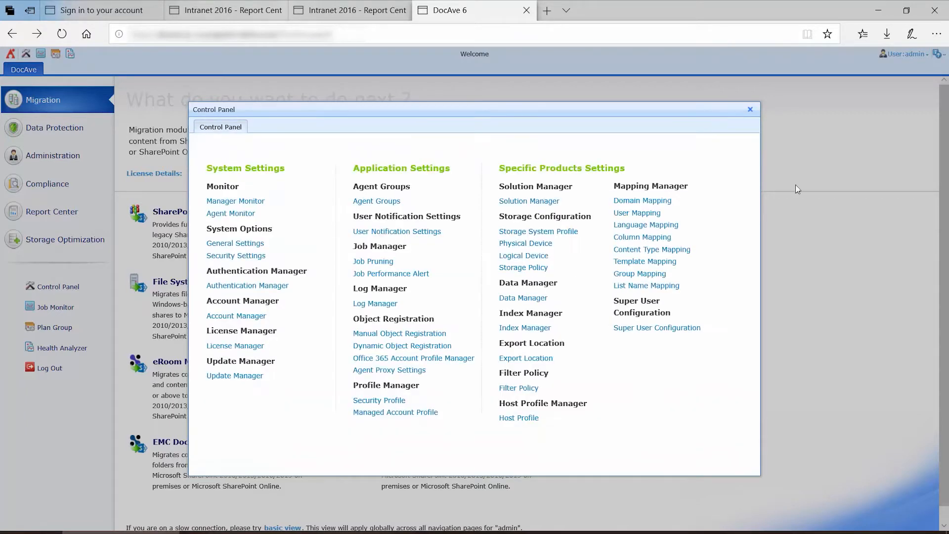
left_click(751, 111)
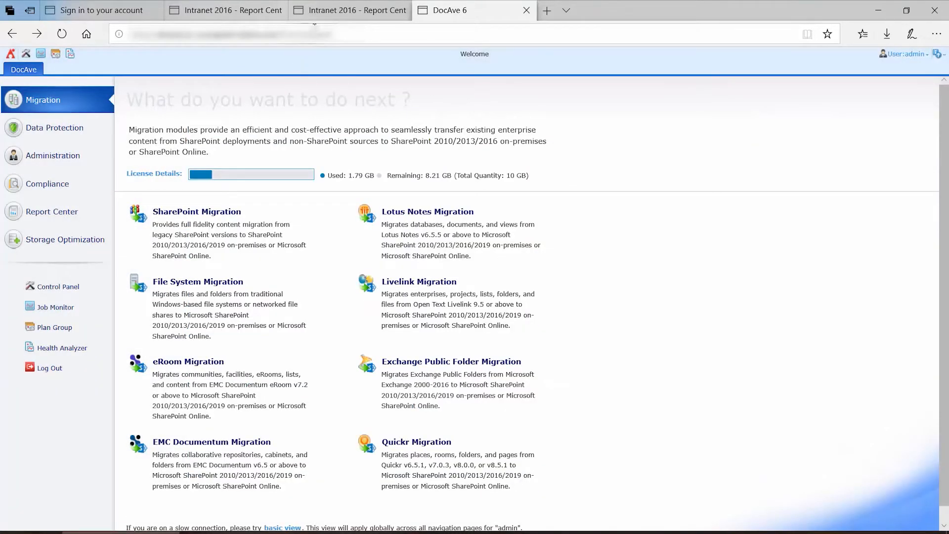
- Switch to the intranet Report Center Dashboard tab and review its reports down the page
left_click(340, 15)
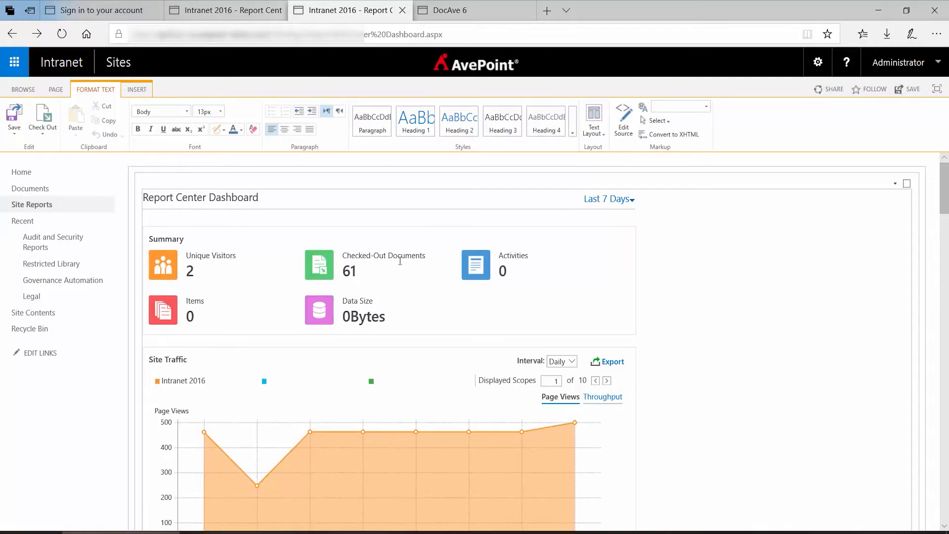
scroll(400, 261, "down", 3)
scroll(400, 260, "down", 4)
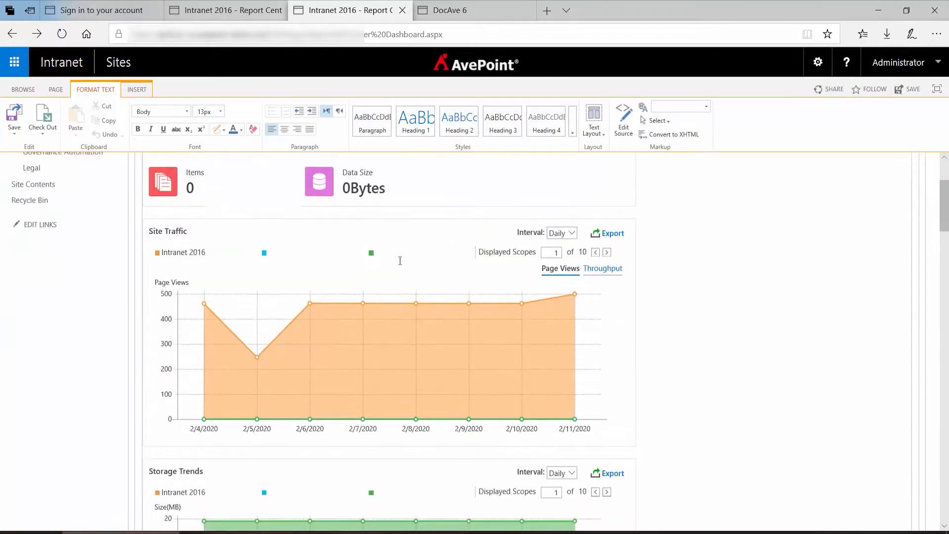
scroll(400, 260, "down", 8)
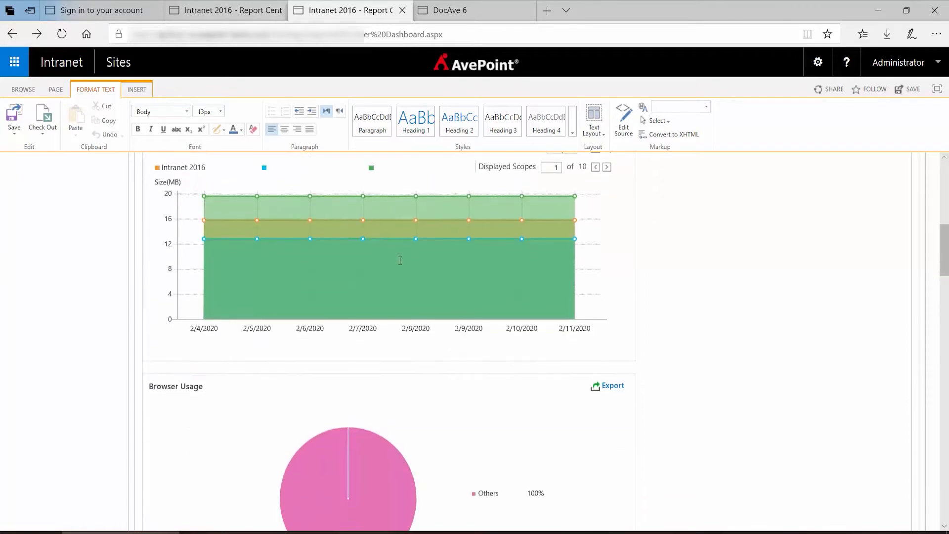
scroll(400, 260, "down", 4)
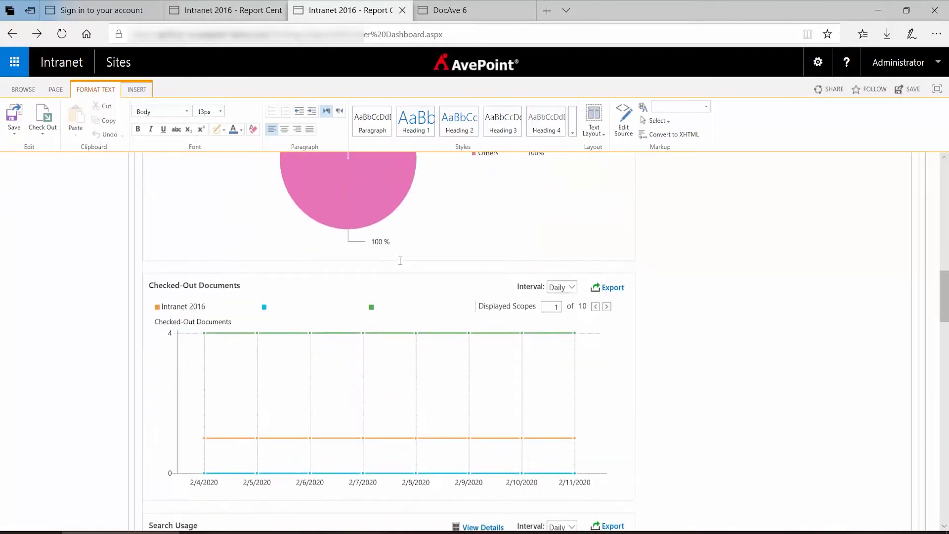
scroll(400, 261, "down", 3)
scroll(400, 261, "up", 20)
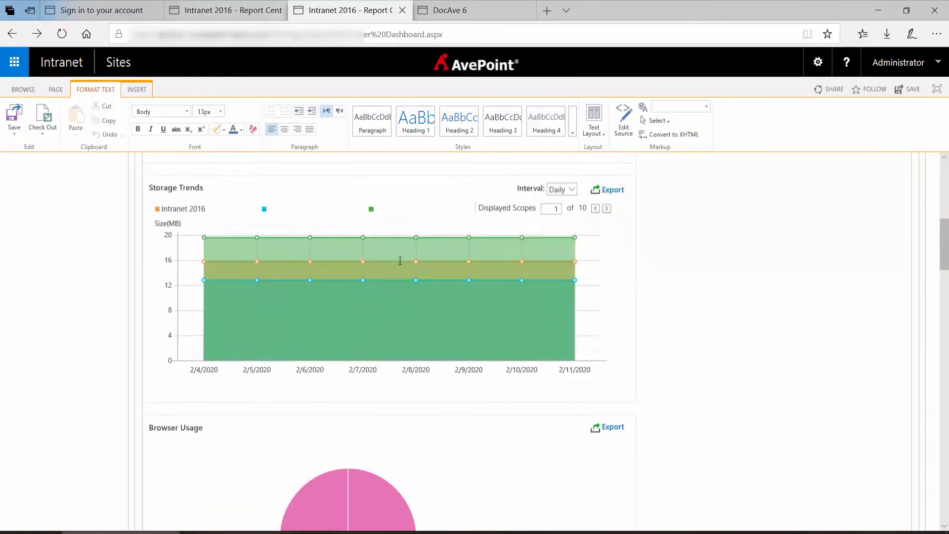
scroll(400, 261, "up", 1)
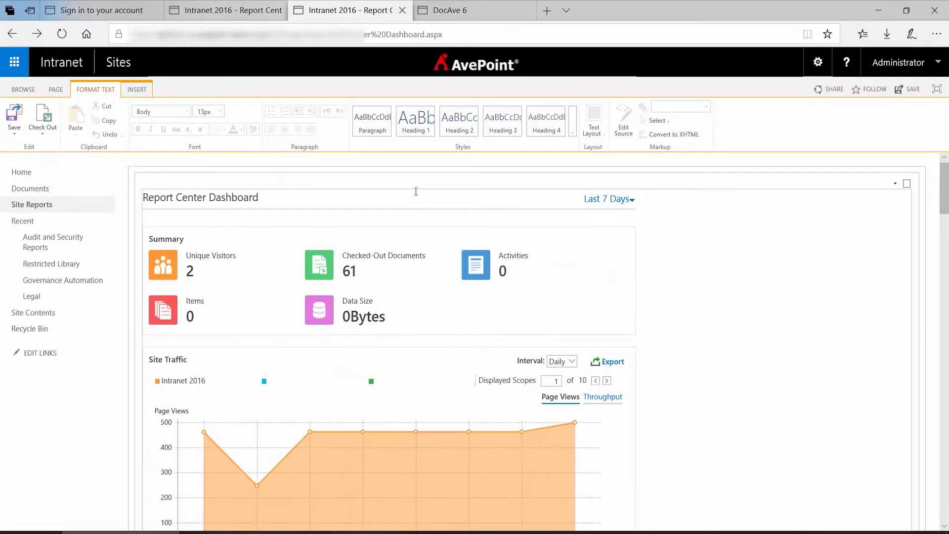
- Add a new site page named Reporting Central
left_click(818, 62)
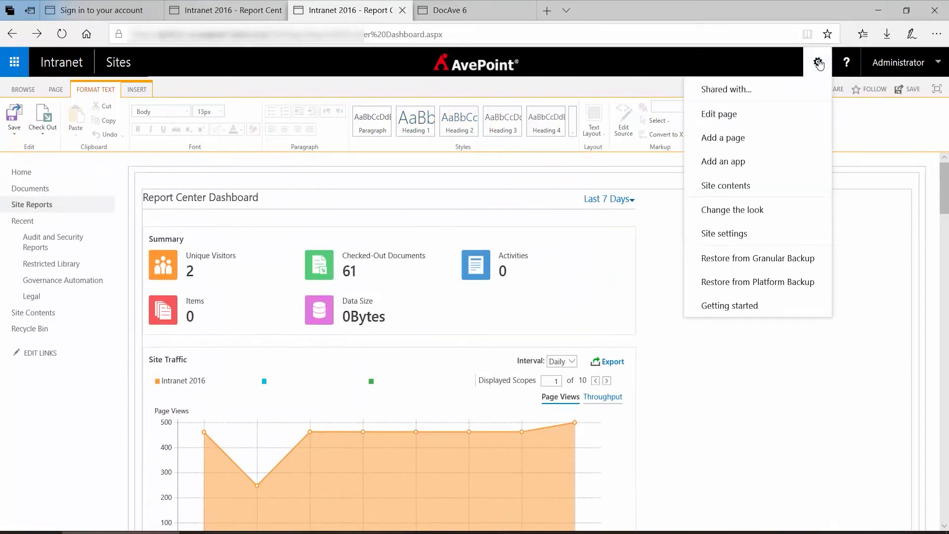
left_click(745, 143)
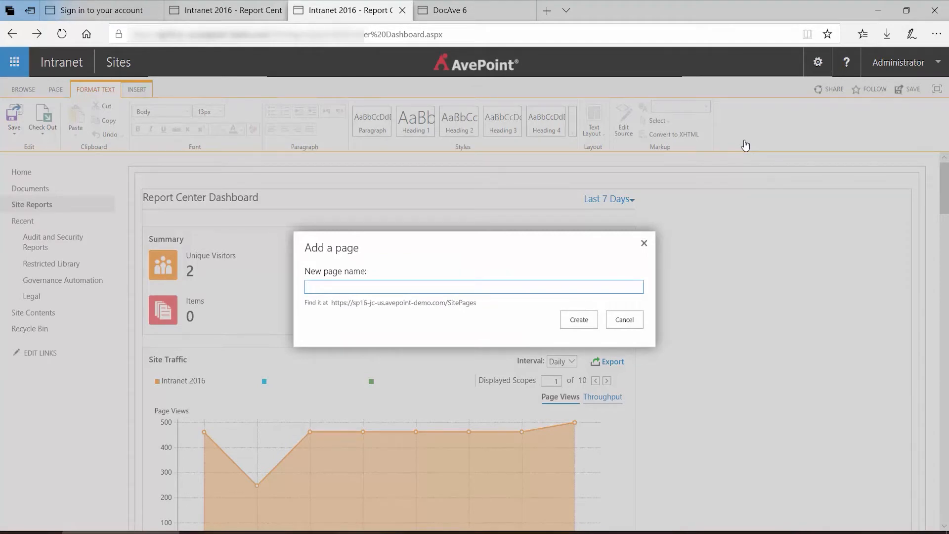
type("Reporting Central")
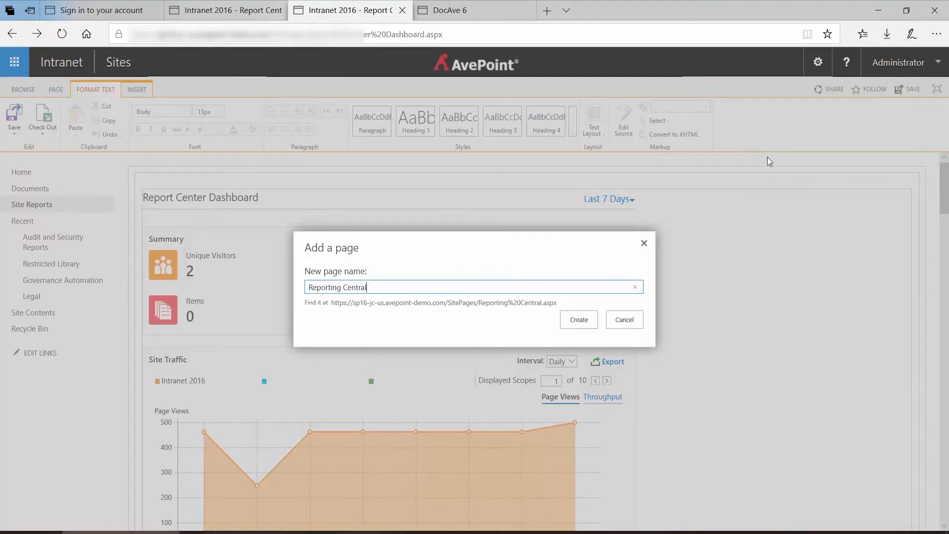
left_click(582, 325)
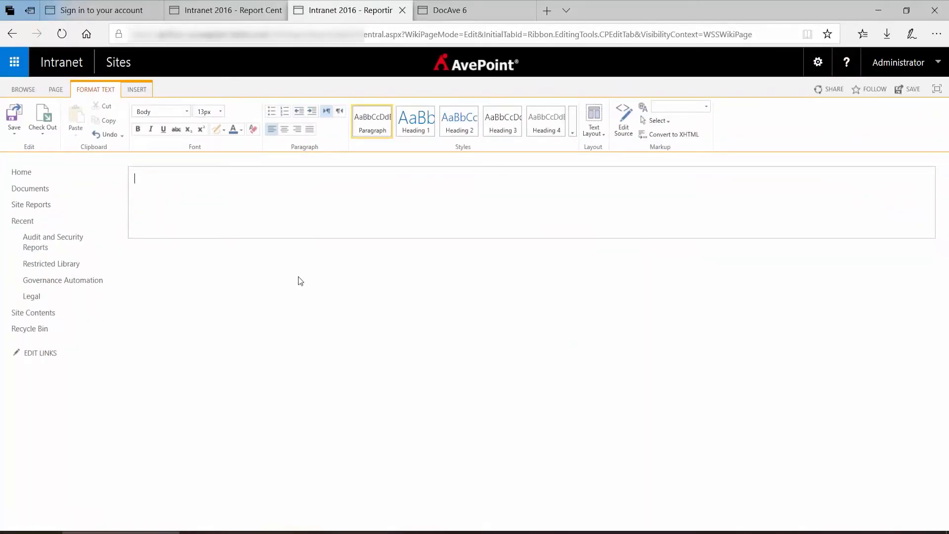
- Insert the Report Center Dashboard web part from the DocAve Report Center category into the page
left_click(143, 91)
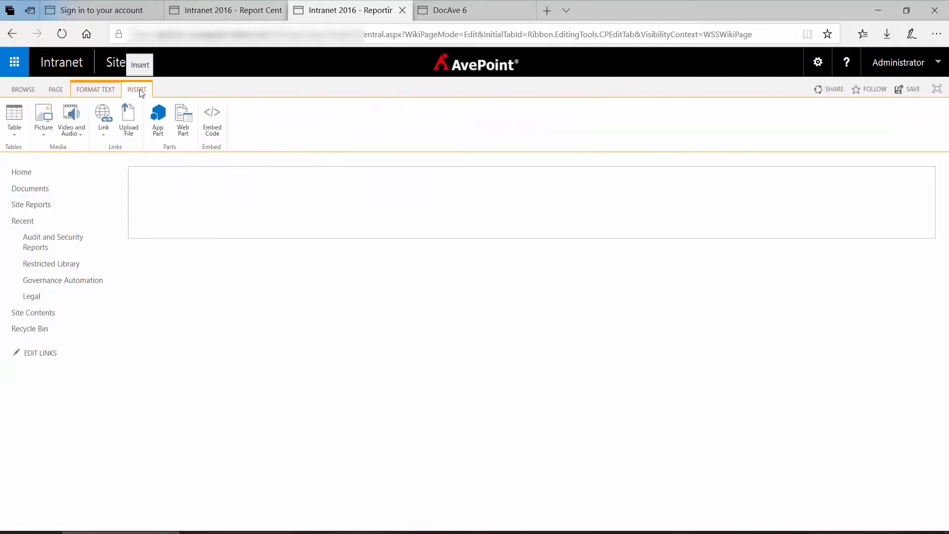
left_click(188, 129)
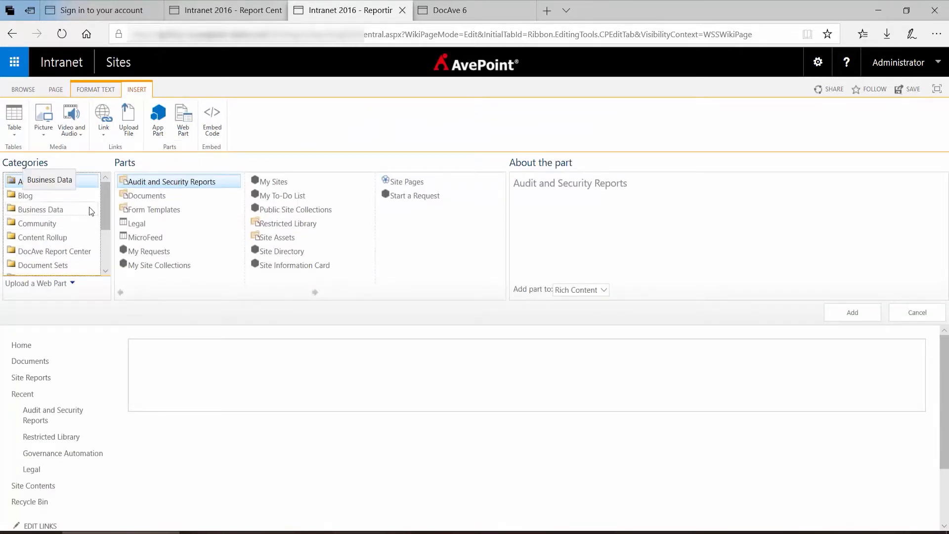
left_click_drag(105, 220, 106, 232)
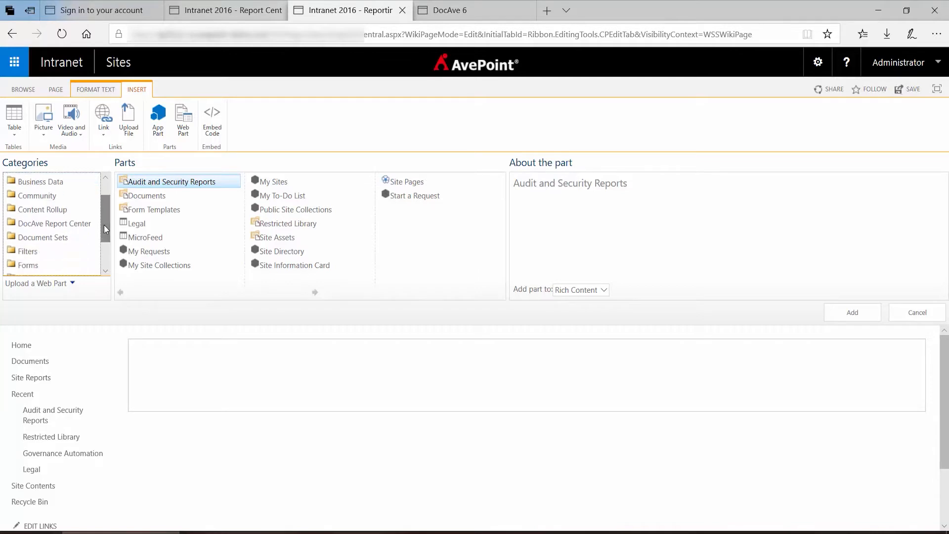
left_click(78, 225)
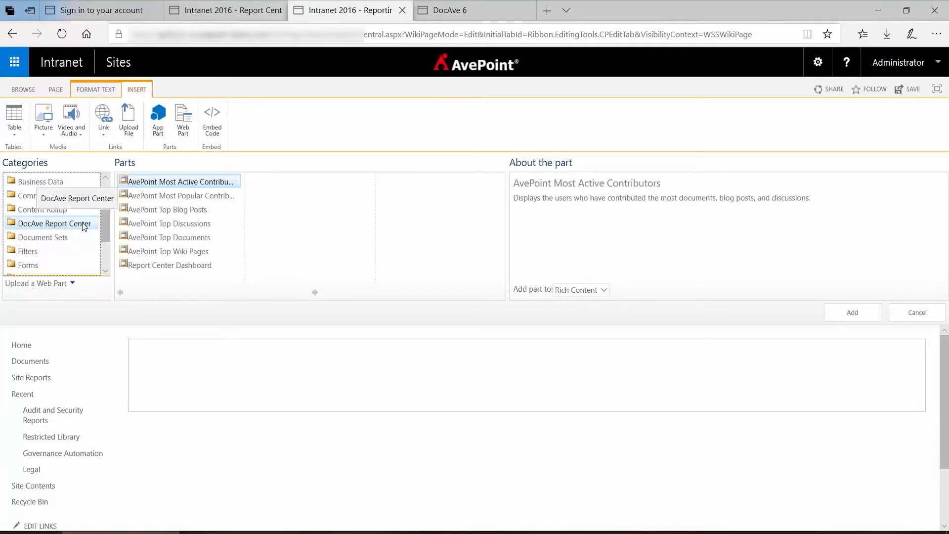
left_click(188, 268)
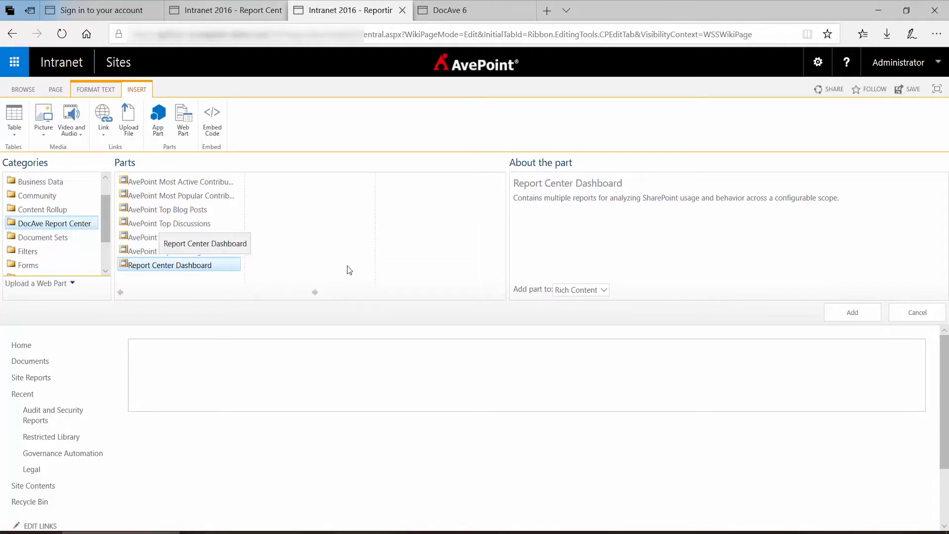
left_click(837, 314)
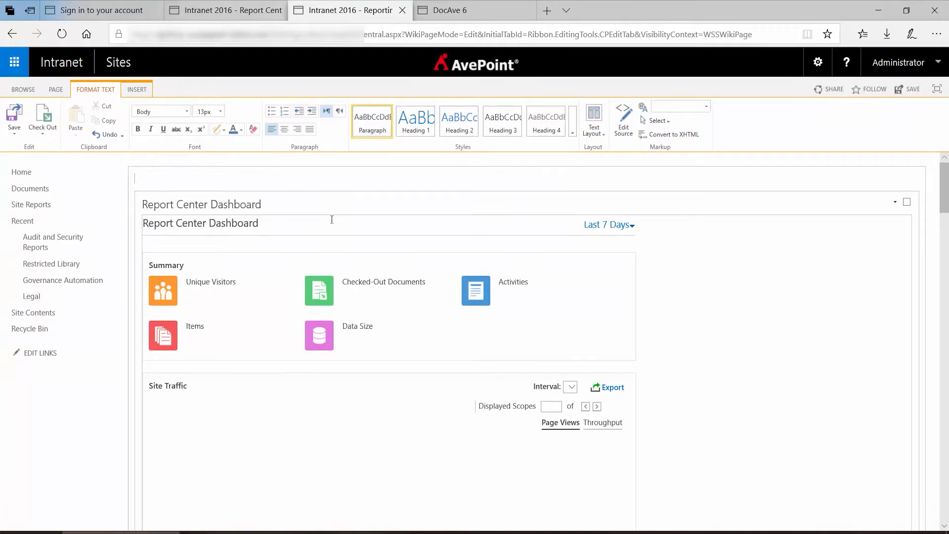
- Save the Reporting Central page and look over the added dashboard
left_click(918, 99)
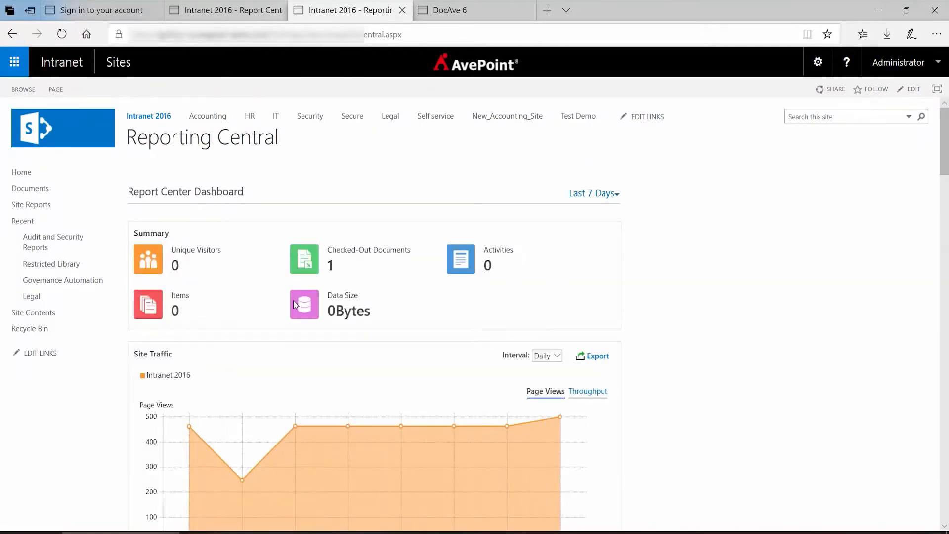
scroll(367, 298, "down", 4)
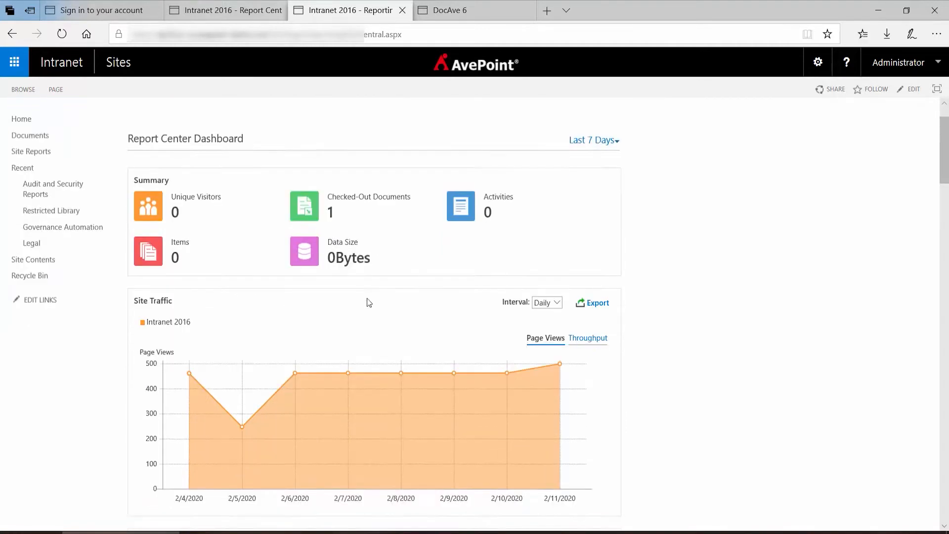
scroll(367, 298, "down", 9)
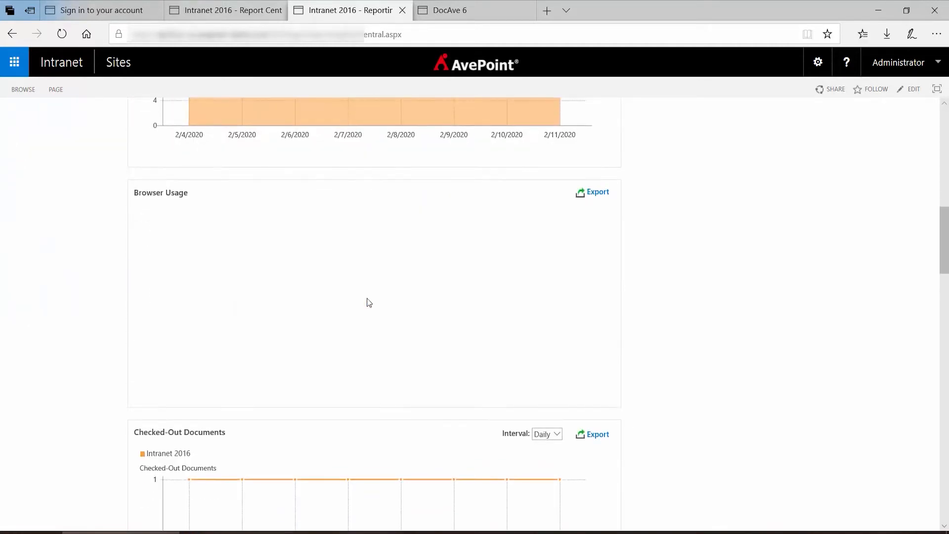
scroll(367, 298, "up", 10)
scroll(367, 303, "up", 4)
- Compare with the original Report Center Dashboard page, then return to the Reporting Central page
left_click(215, 15)
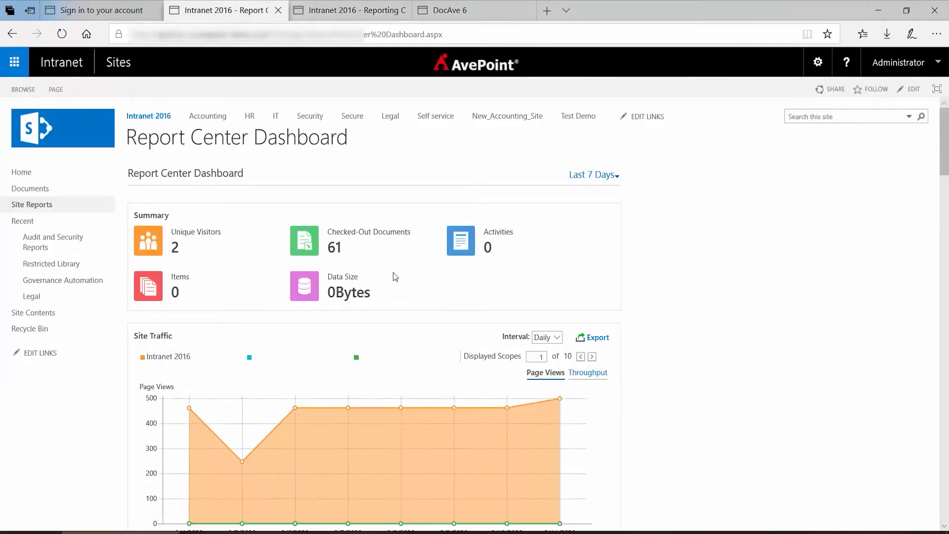
scroll(394, 276, "down", 5)
scroll(396, 277, "down", 8)
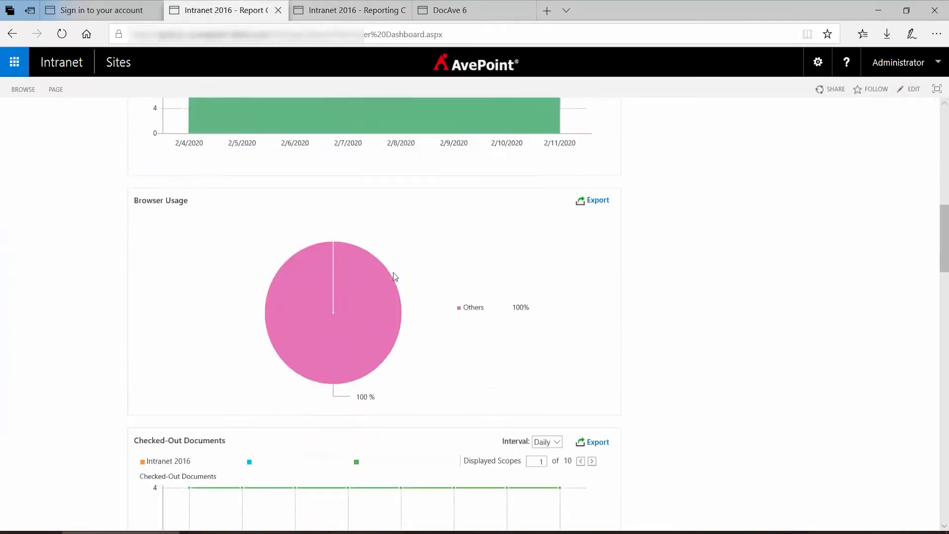
scroll(396, 277, "up", 13)
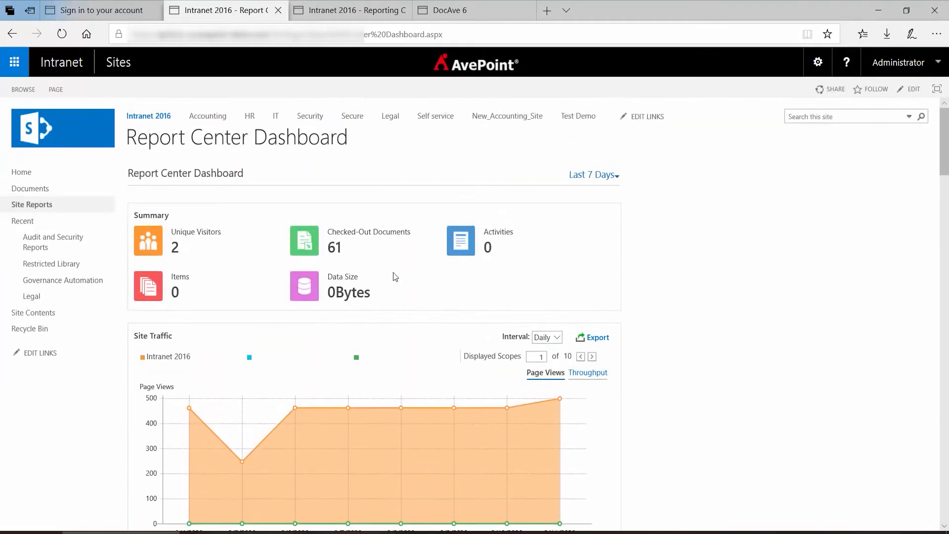
left_click(357, 14)
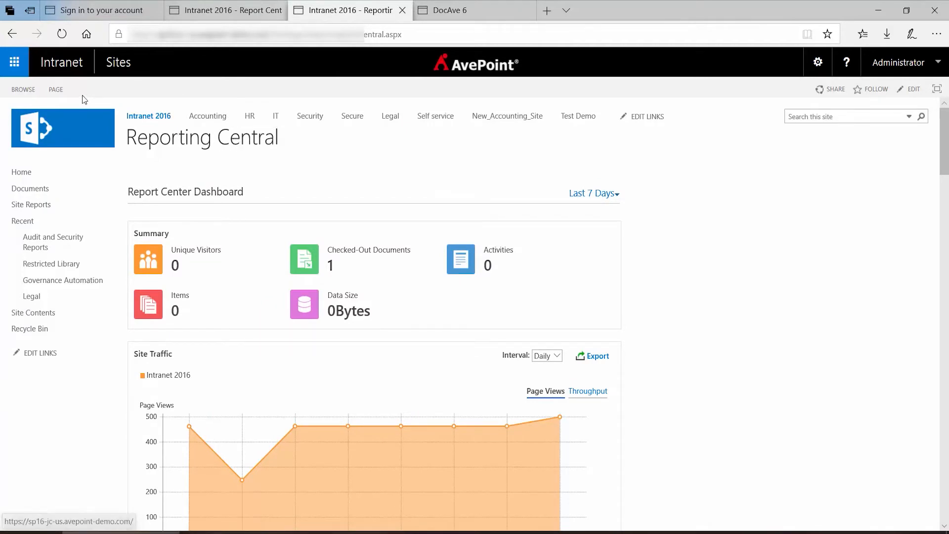
- Edit the Reporting Central page and open the dashboard web part's properties, briefly checking the original dashboard page
left_click(57, 89)
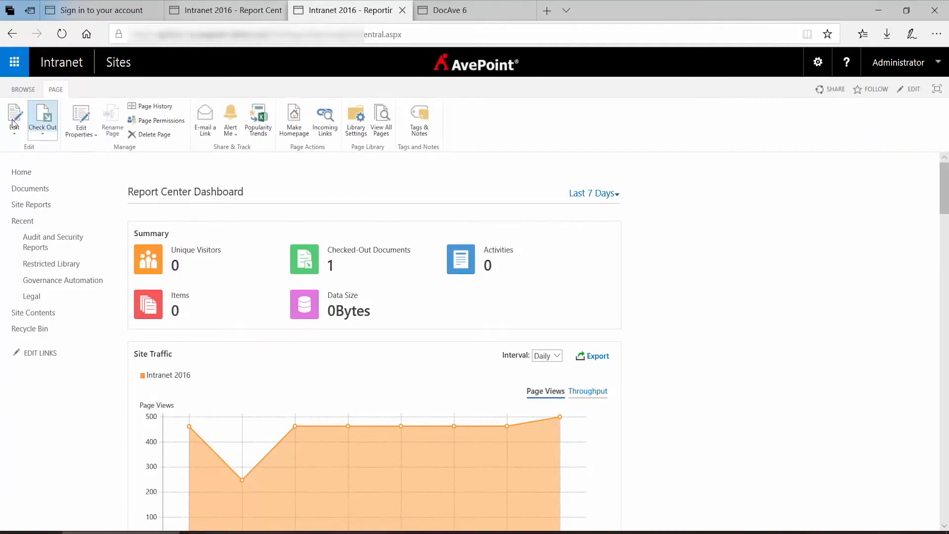
left_click(14, 123)
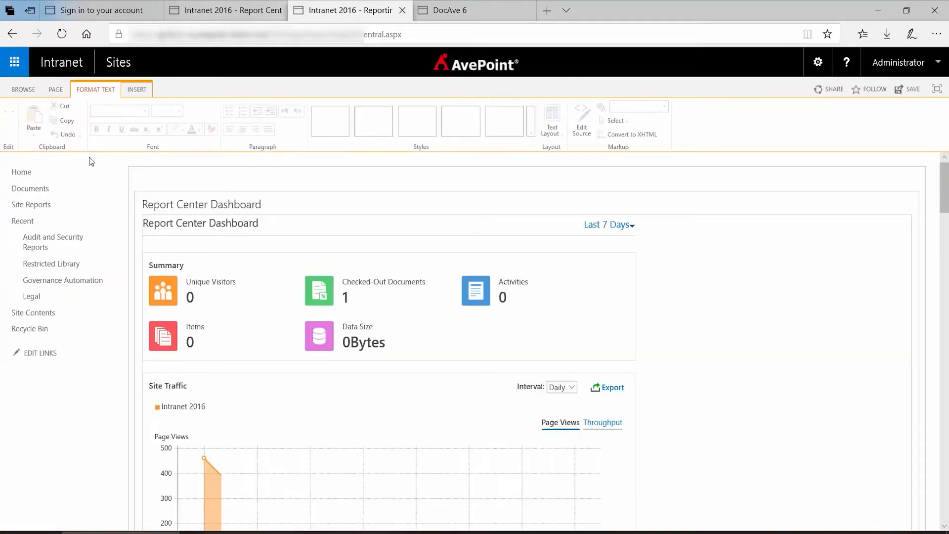
left_click(270, 204)
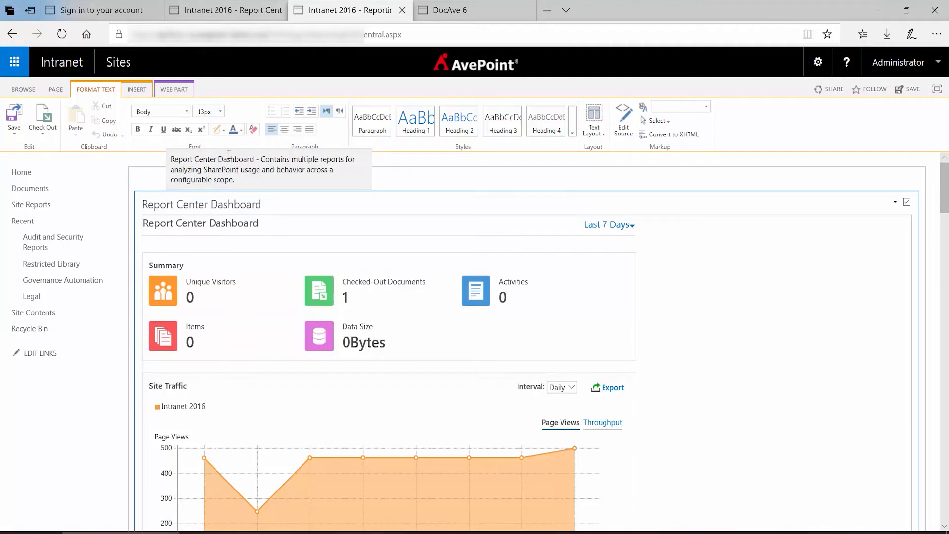
left_click(173, 89)
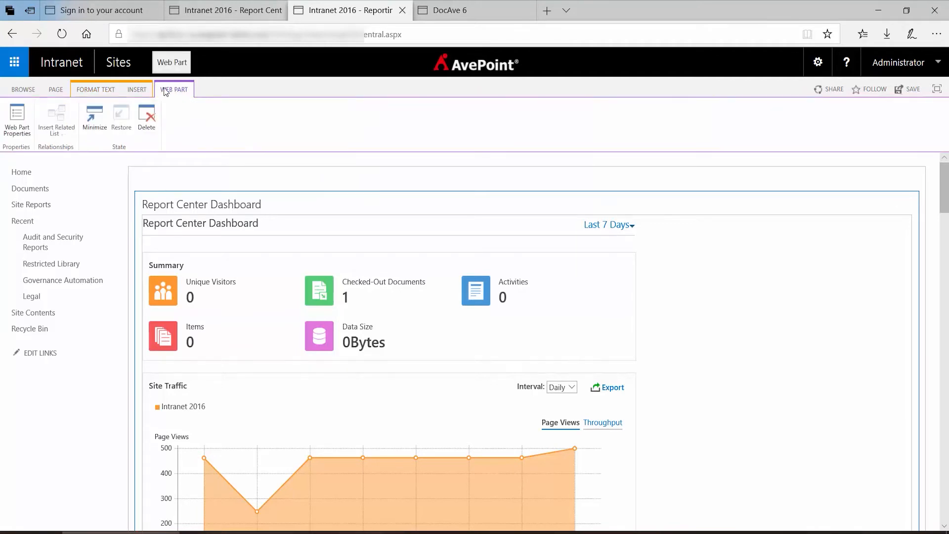
left_click(18, 115)
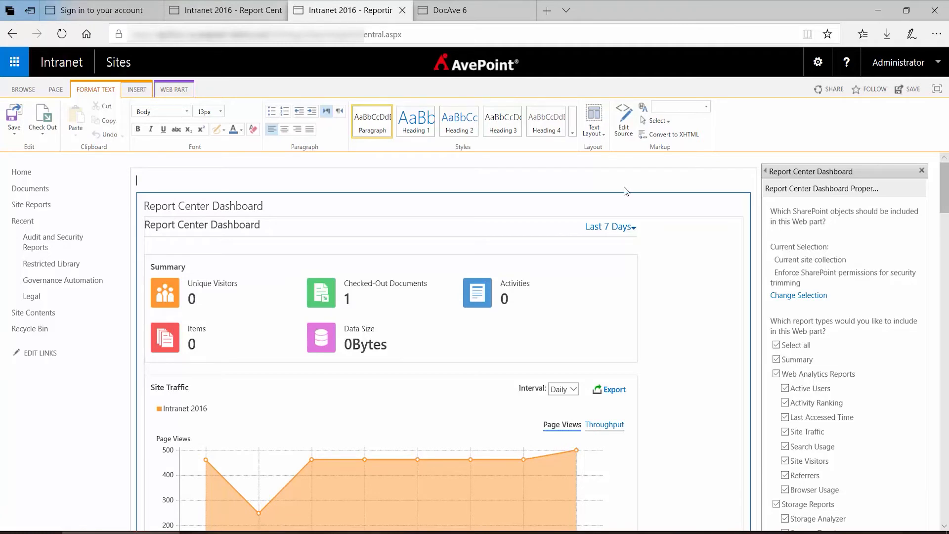
left_click(219, 11)
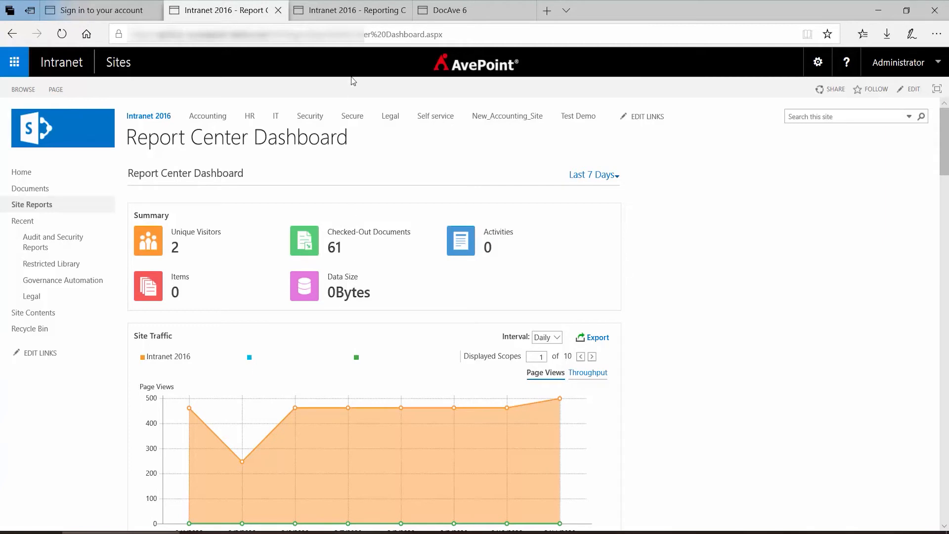
left_click(343, 11)
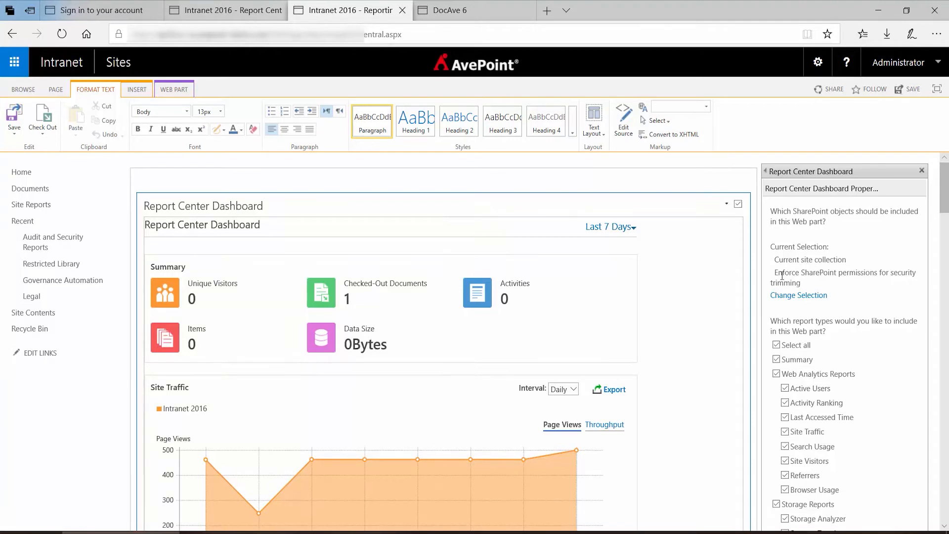
left_click(801, 296)
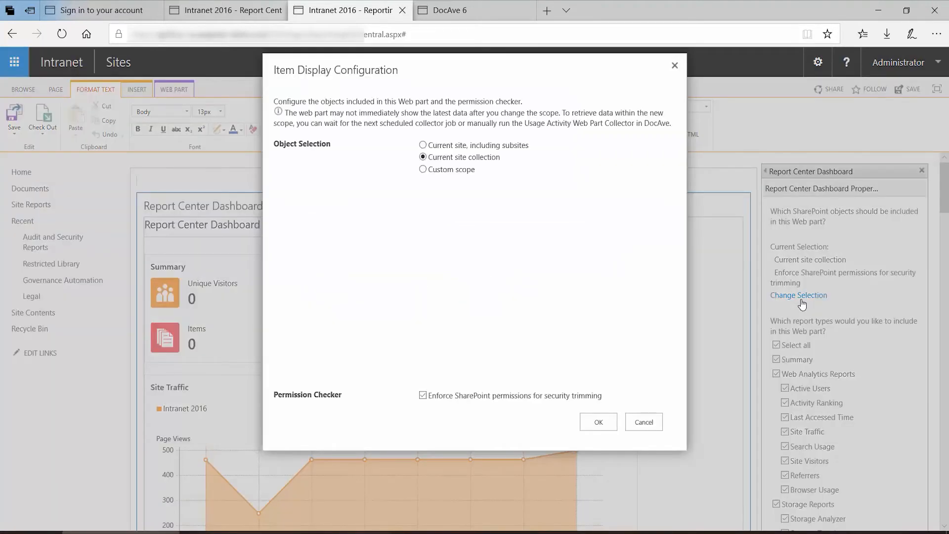
left_click(447, 171)
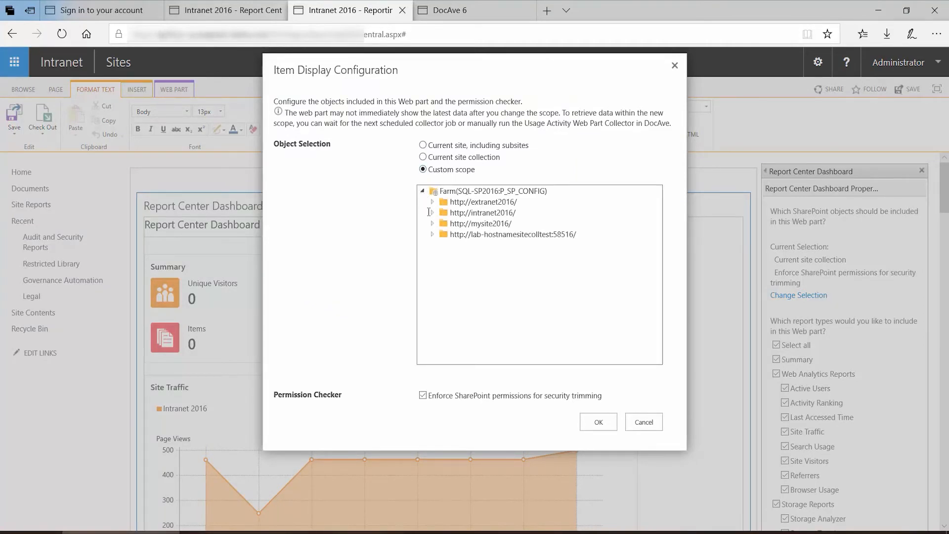
left_click(432, 213)
left_click(445, 225)
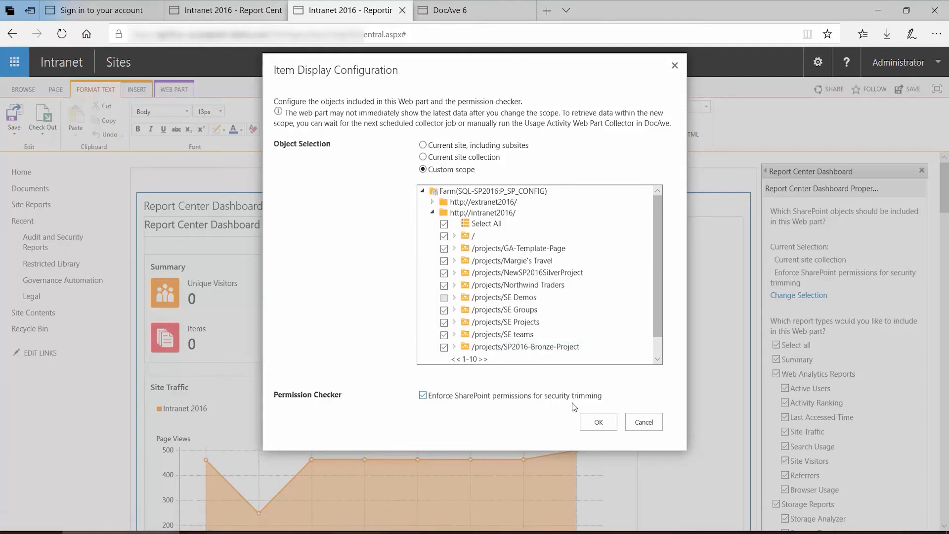
left_click(596, 423)
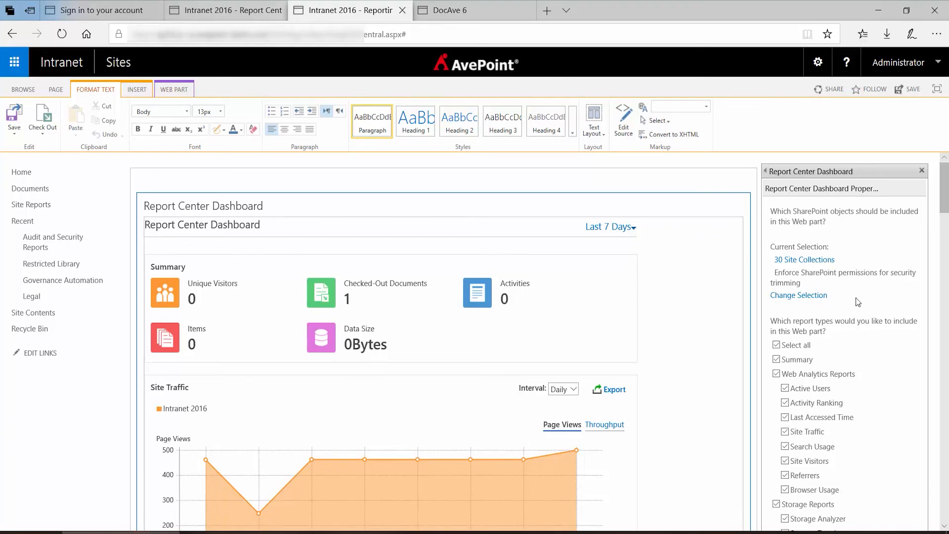
- Exclude the Browser Usage and Content Type Usage reports and confirm the web part properties
scroll(858, 302, "down", 2)
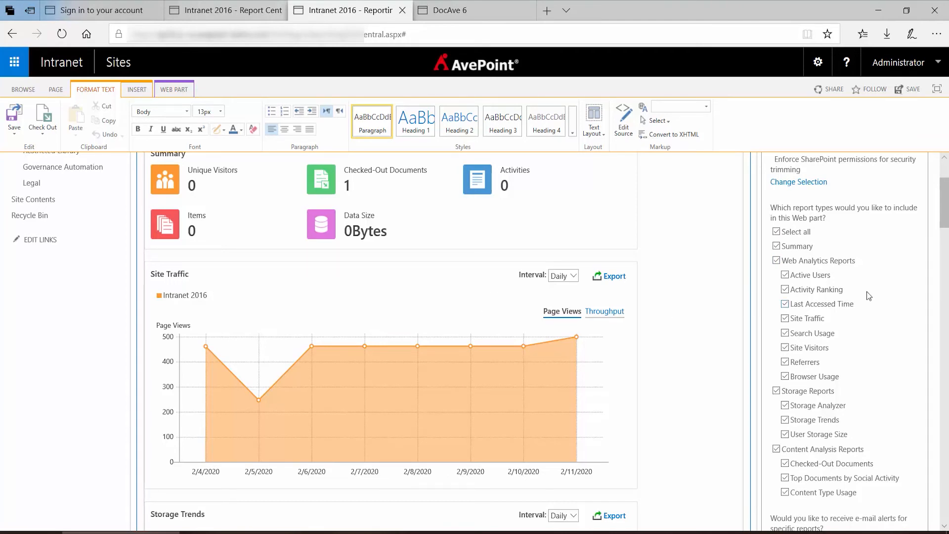
scroll(868, 292, "down", 1)
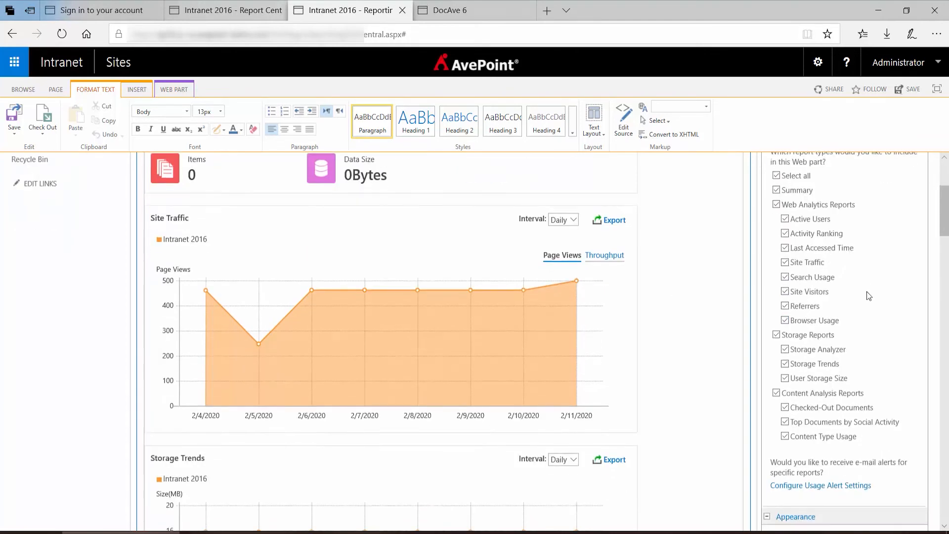
left_click(786, 323)
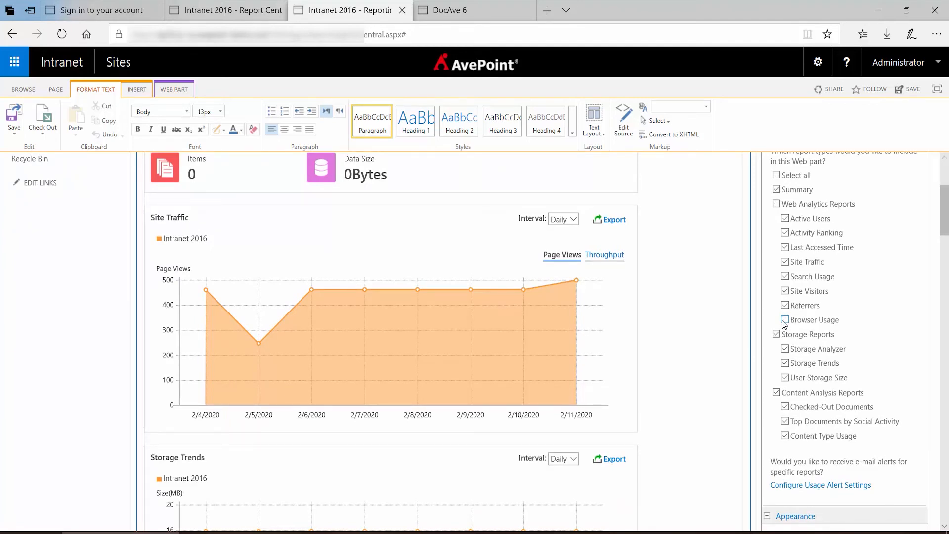
scroll(786, 324, "down", 1)
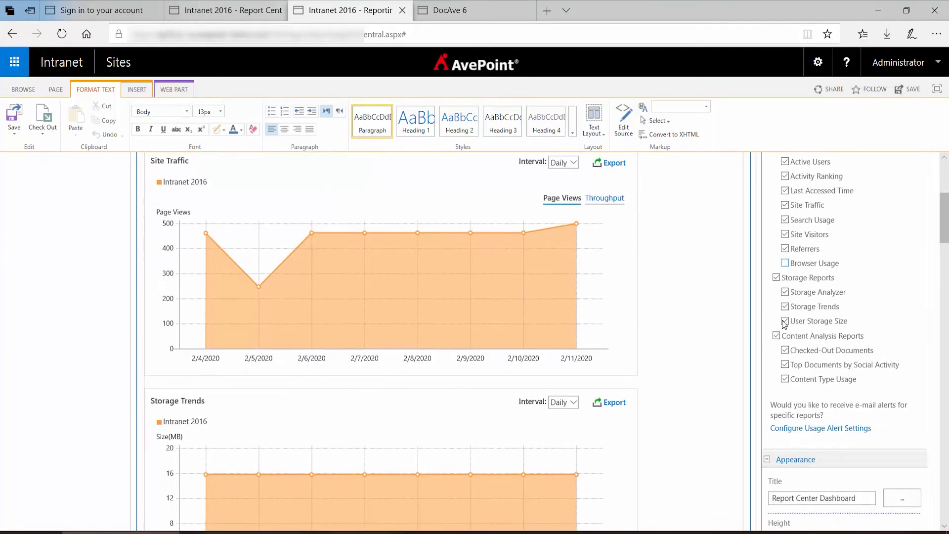
left_click(785, 380)
scroll(850, 321, "down", 5)
scroll(849, 316, "down", 2)
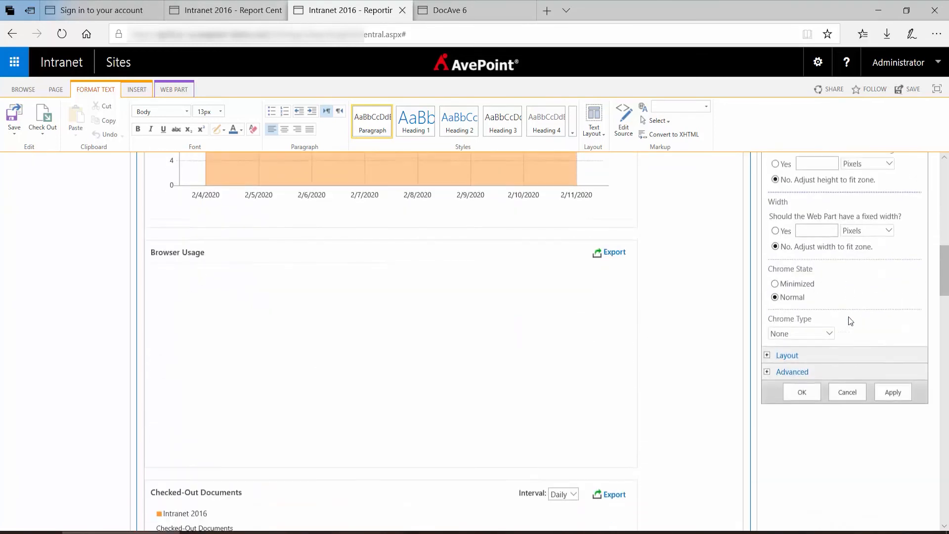
left_click(803, 385)
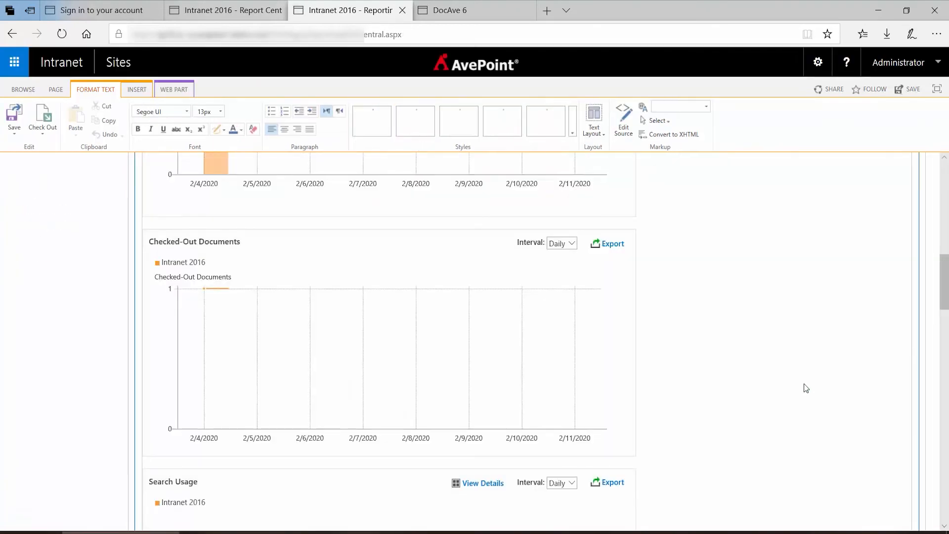
- Save the page and show the next set of displayed scopes in the Site Traffic chart
left_click(913, 91)
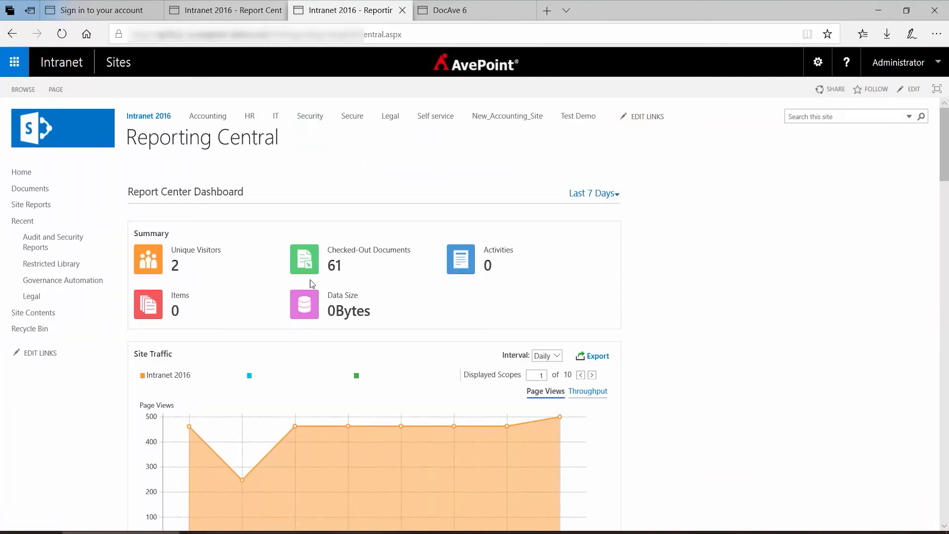
left_click(593, 376)
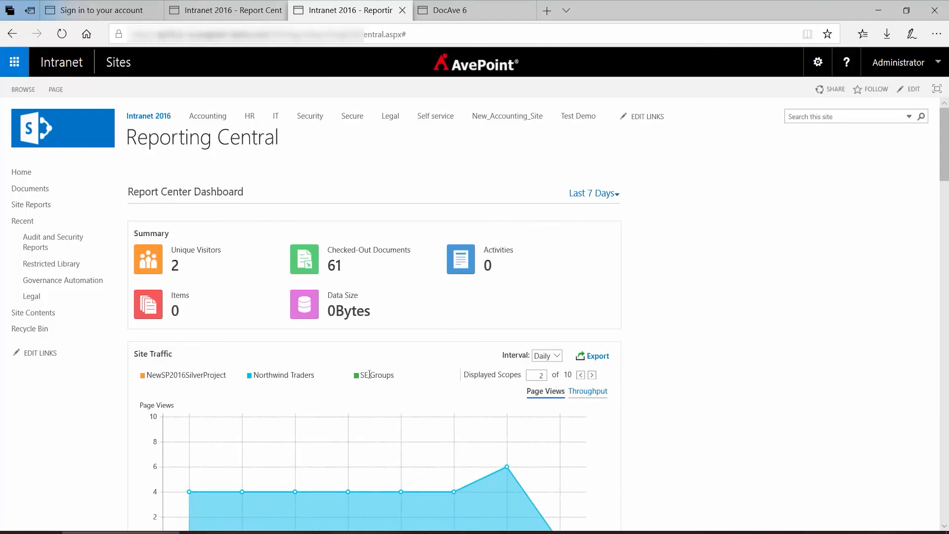
- Scroll through the reconfigured dashboard's reports on the Reporting Central page
scroll(406, 376, "down", 8)
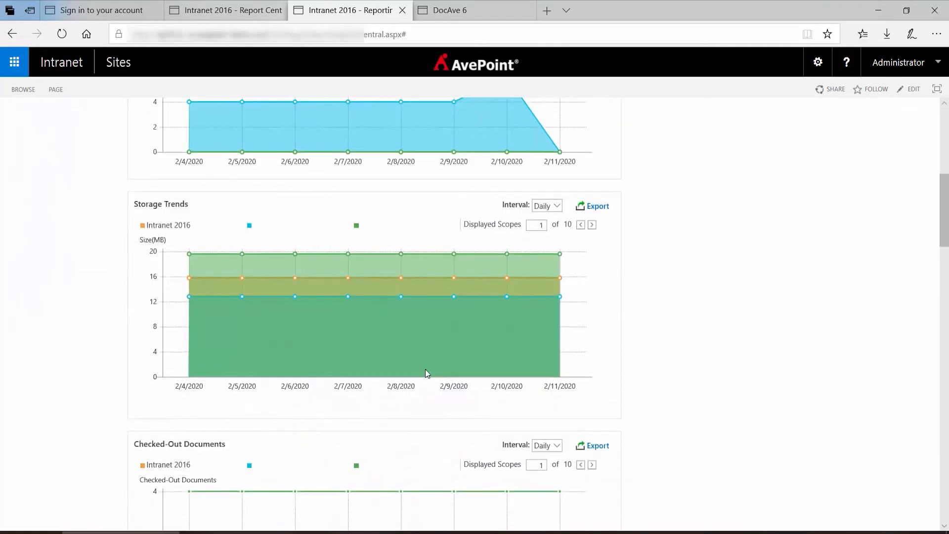
scroll(426, 370, "down", 10)
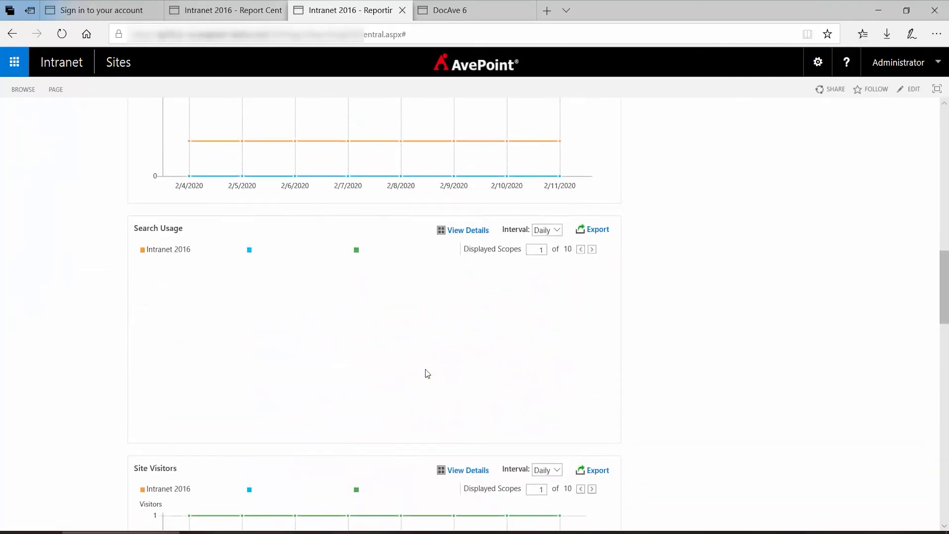
scroll(428, 373, "down", 8)
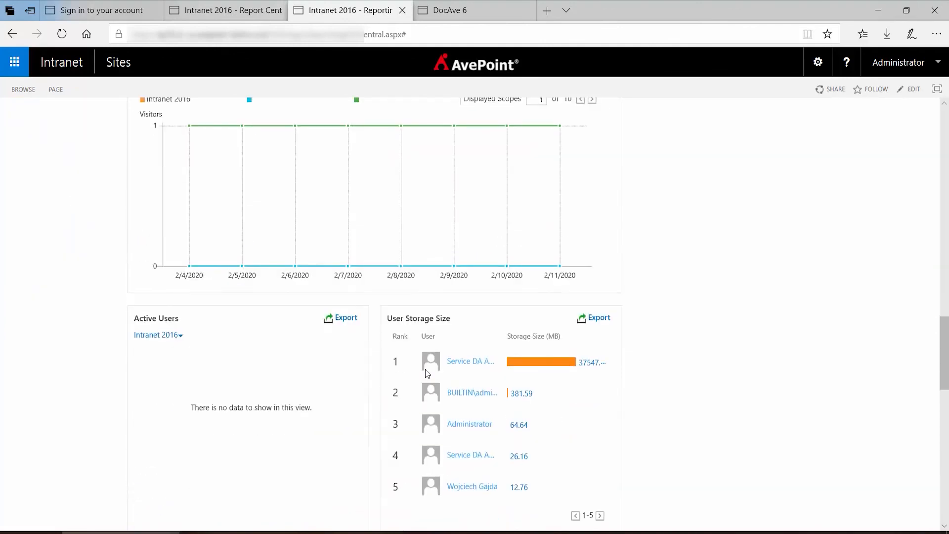
scroll(427, 373, "down", 2)
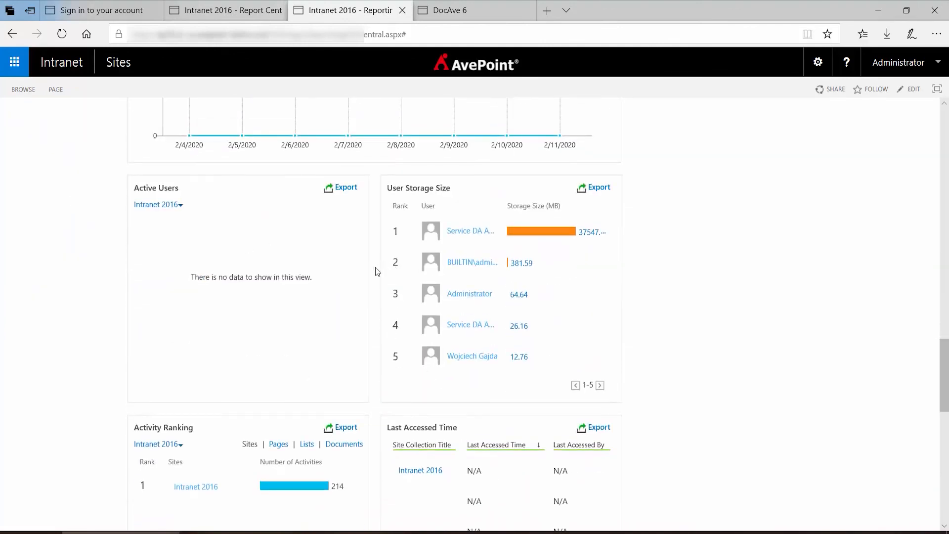
scroll(376, 271, "down", 1)
scroll(376, 271, "down", 6)
scroll(376, 271, "up", 14)
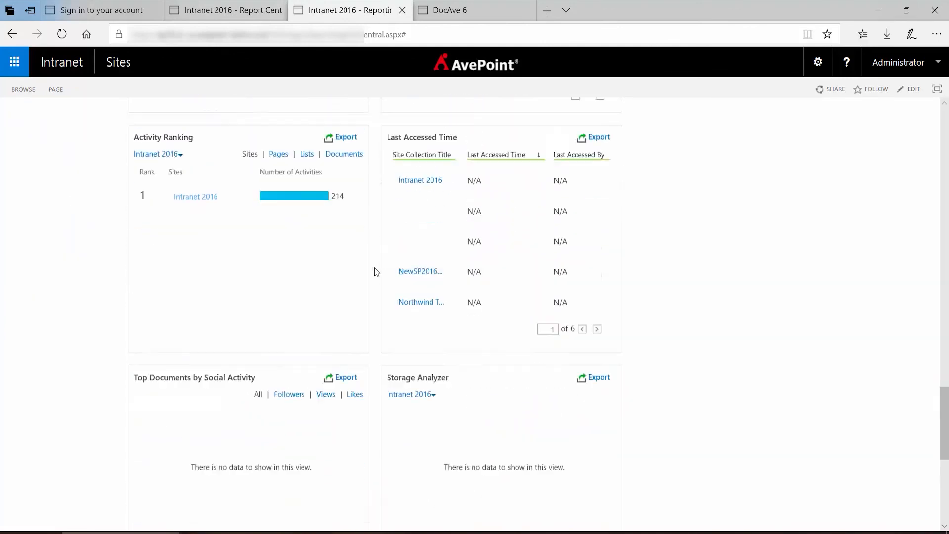
scroll(375, 268, "up", 20)
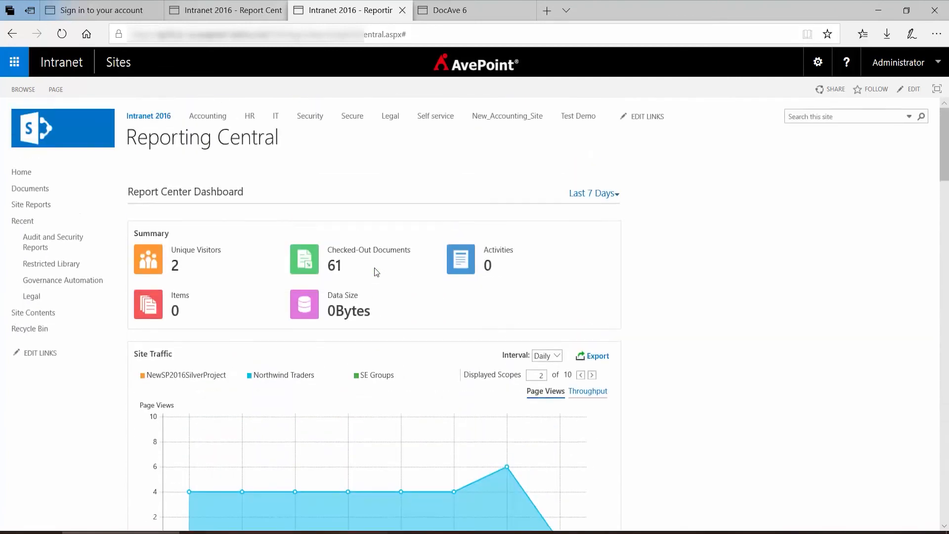